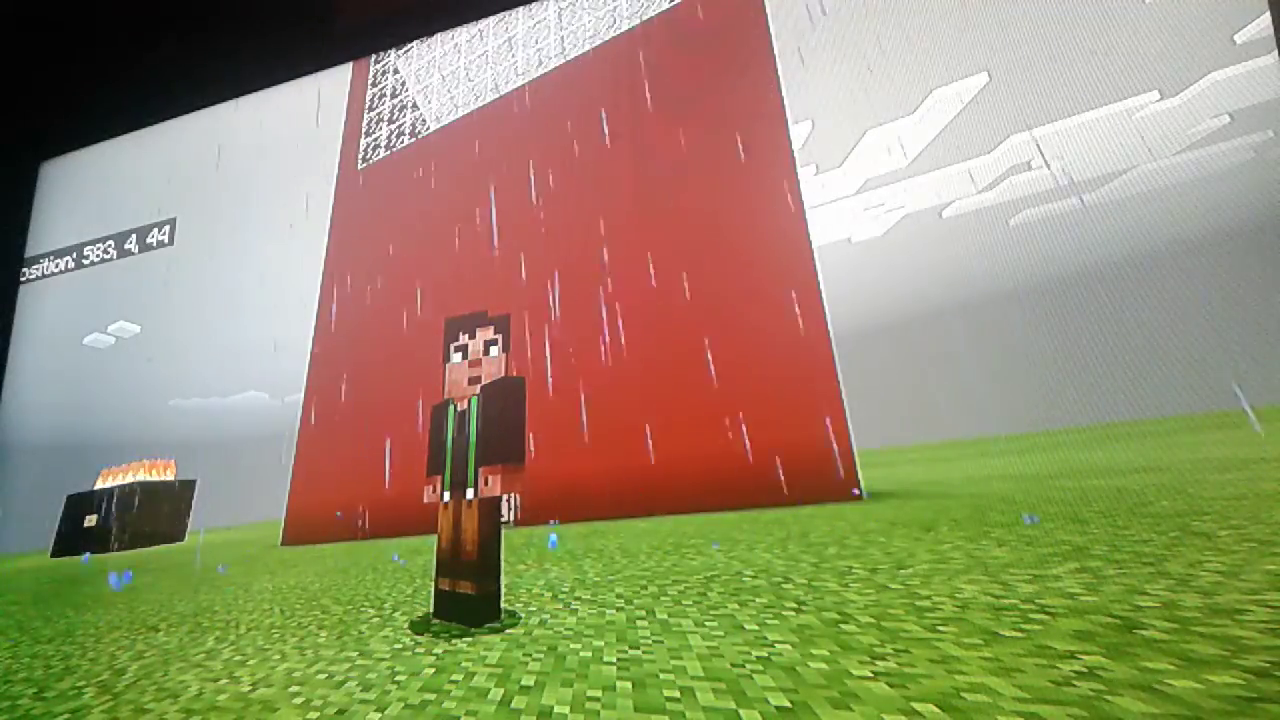
Switch to first-person view inside the red fire station beside the lever.
key(F5)
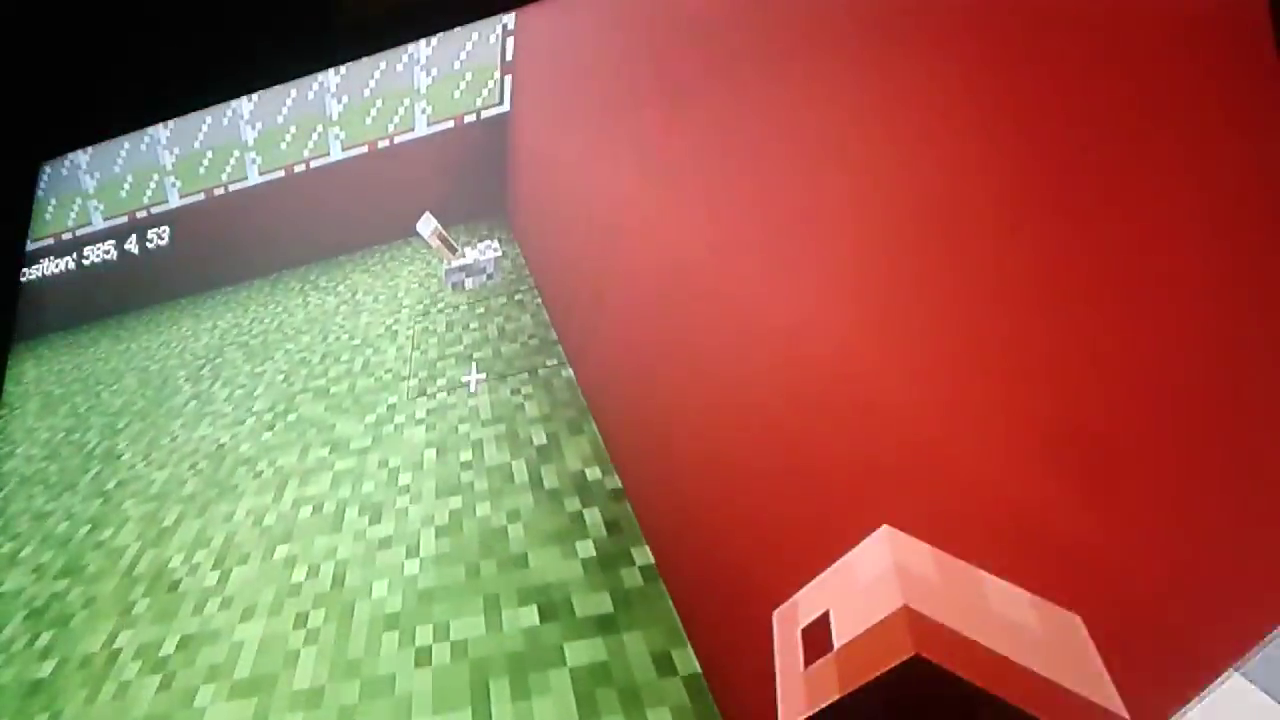
Walk around inside the station, looking up the ladders toward the glass ceiling.
key(w)
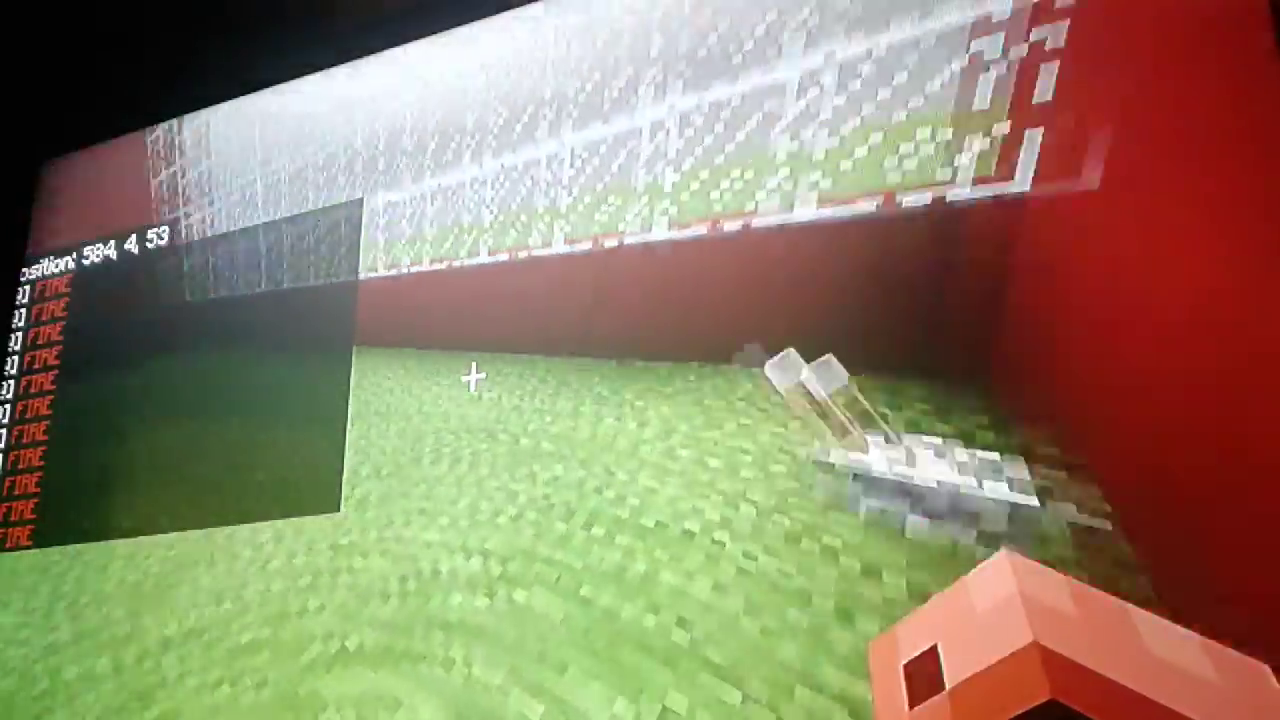
key(w)
key(w)
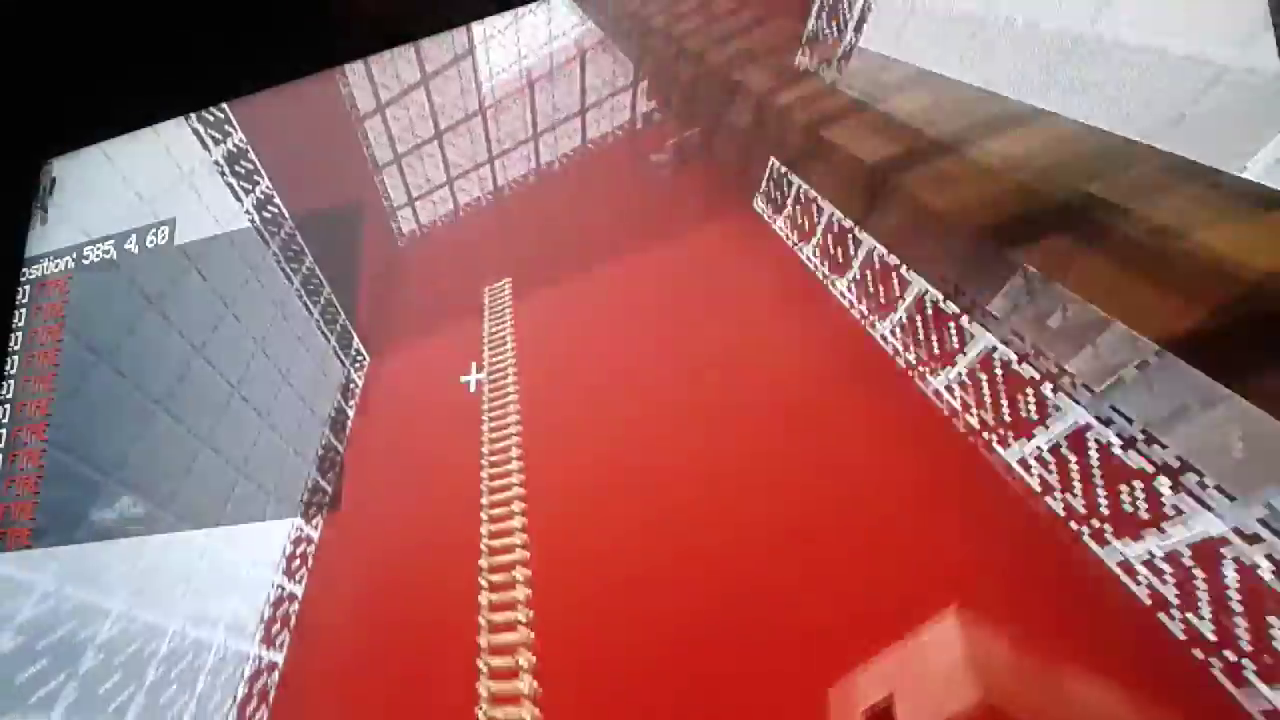
key(w)
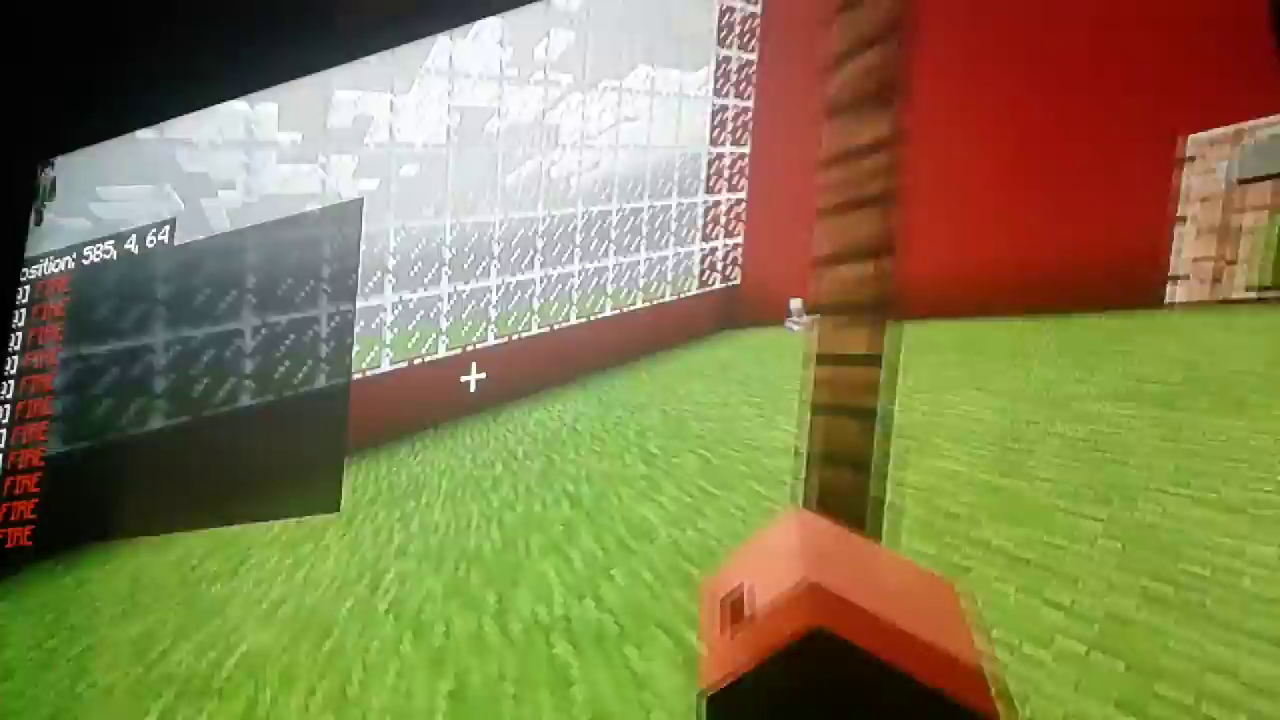
key(w)
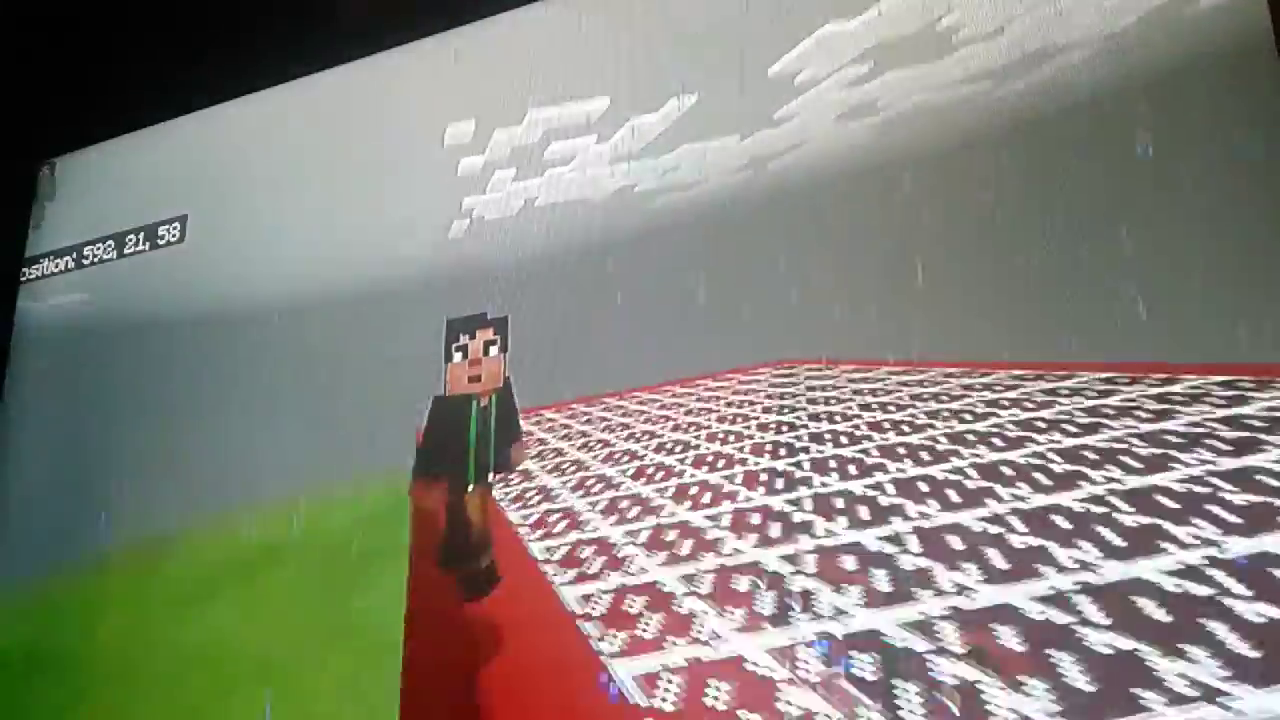
Swing the camera around the player and walk across the red-and-white rooftop.
key(w)
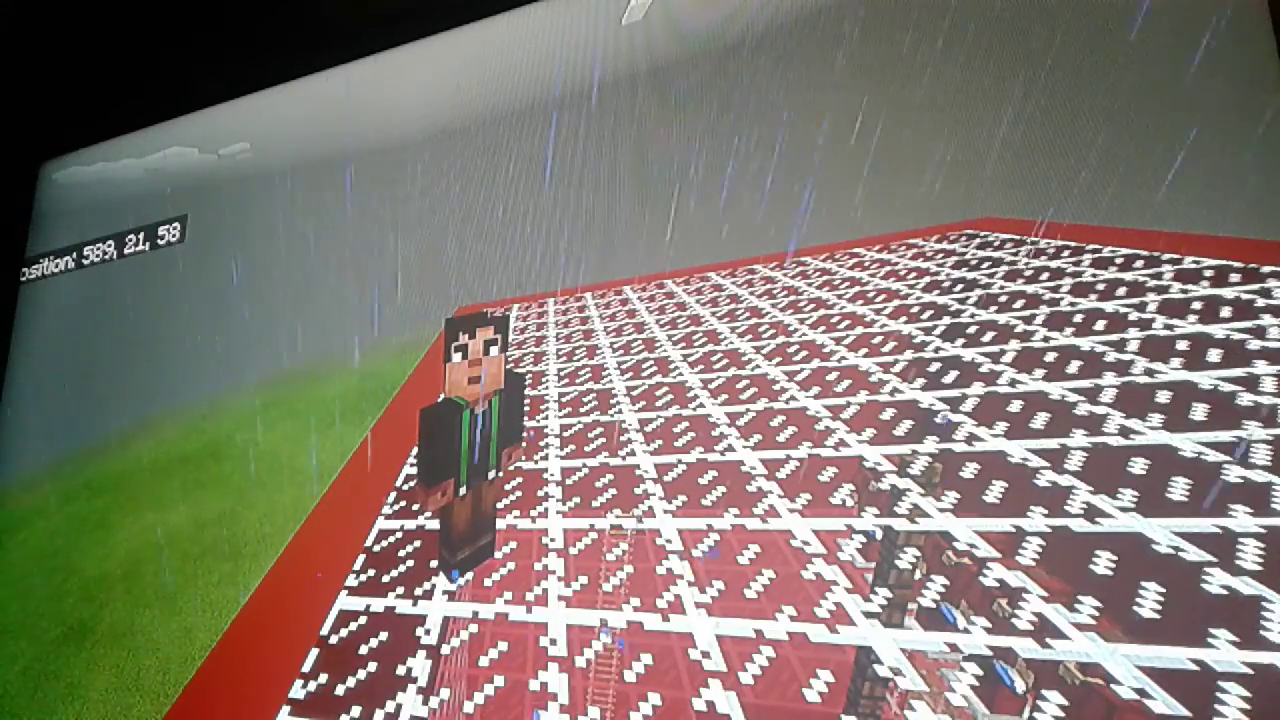
key(w)
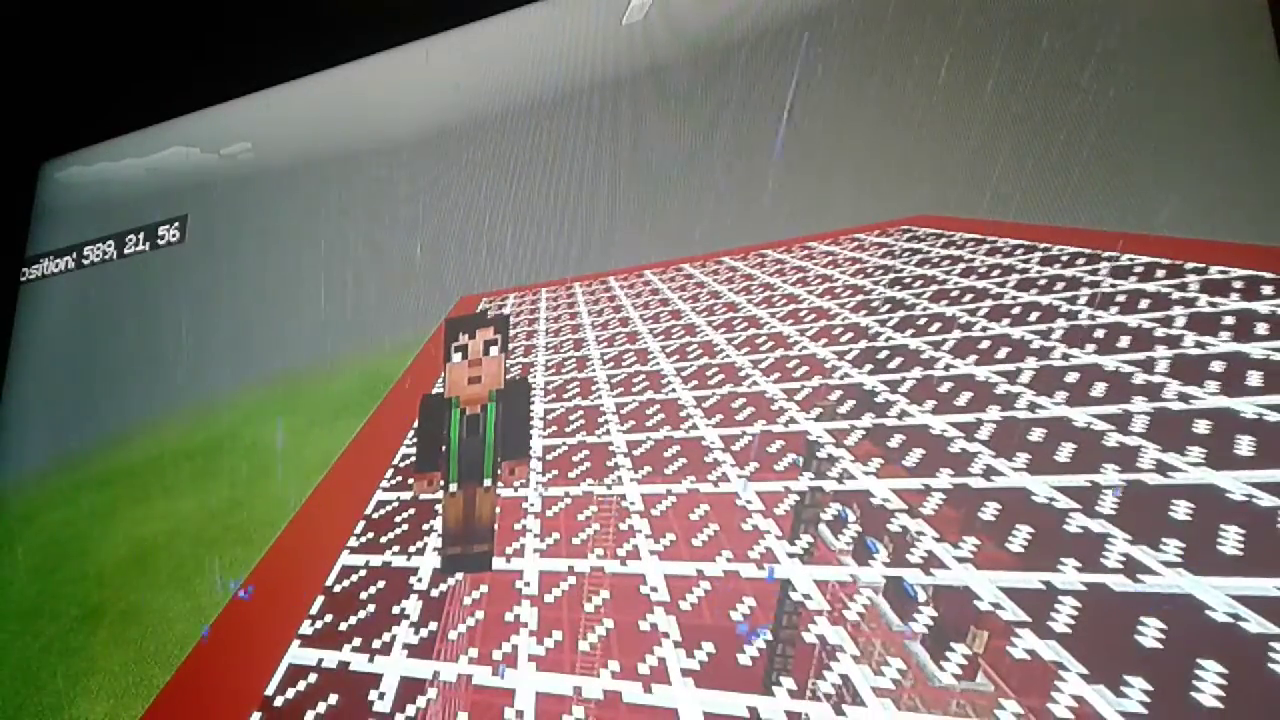